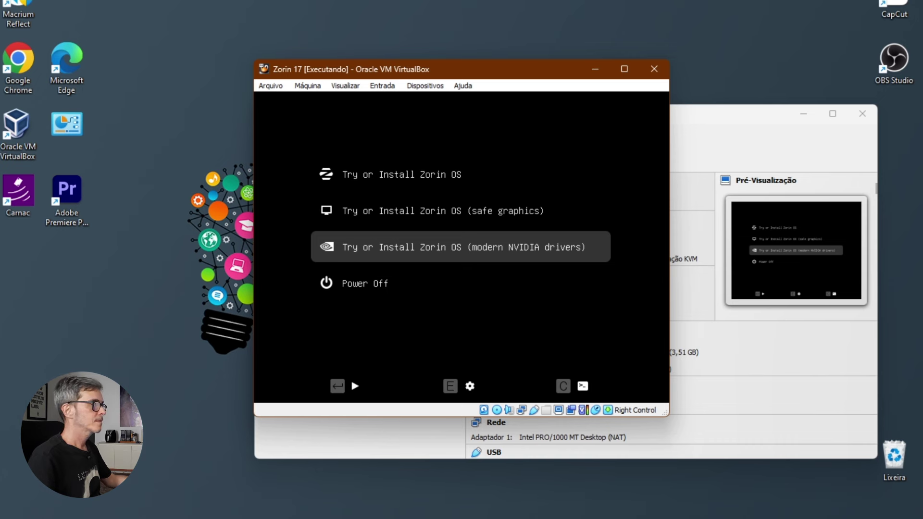
Step: Boot the virtual machine with the standard "Try or Install Zorin OS" option
key(Down)
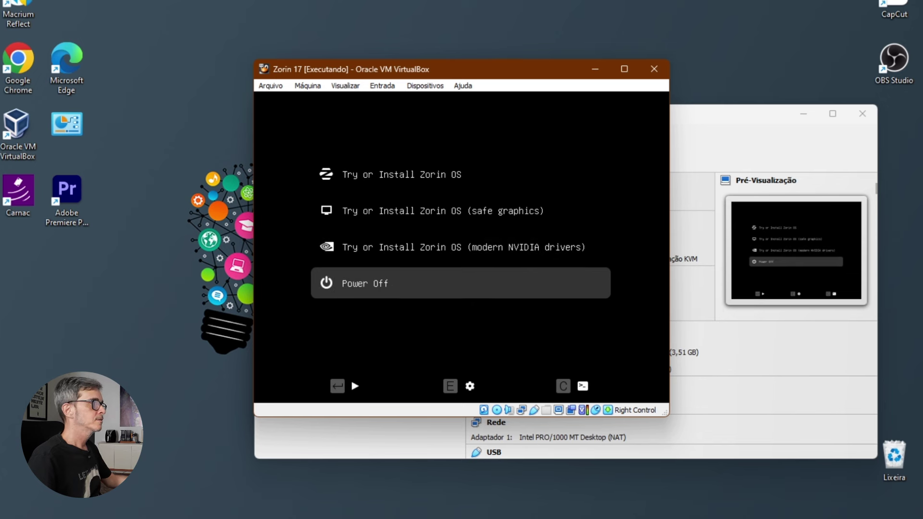
key(Up)
key(Up)
key(Up)
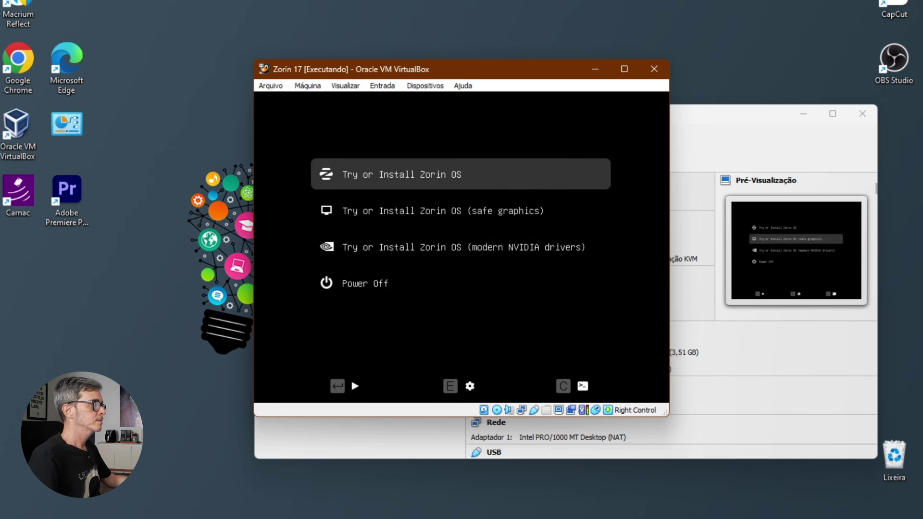
key(Return)
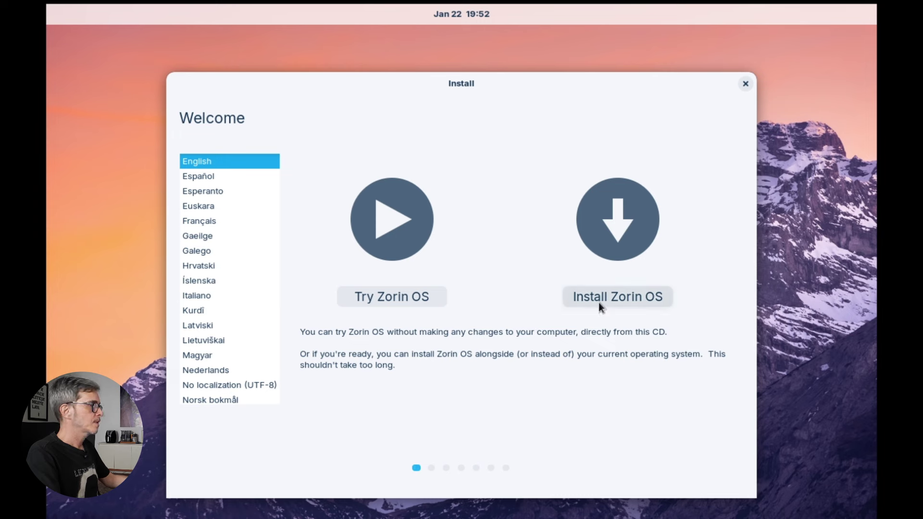
Step: Set the installer language to Português do Brasil and start the Zorin OS installation
scroll(241, 269, down, 1)
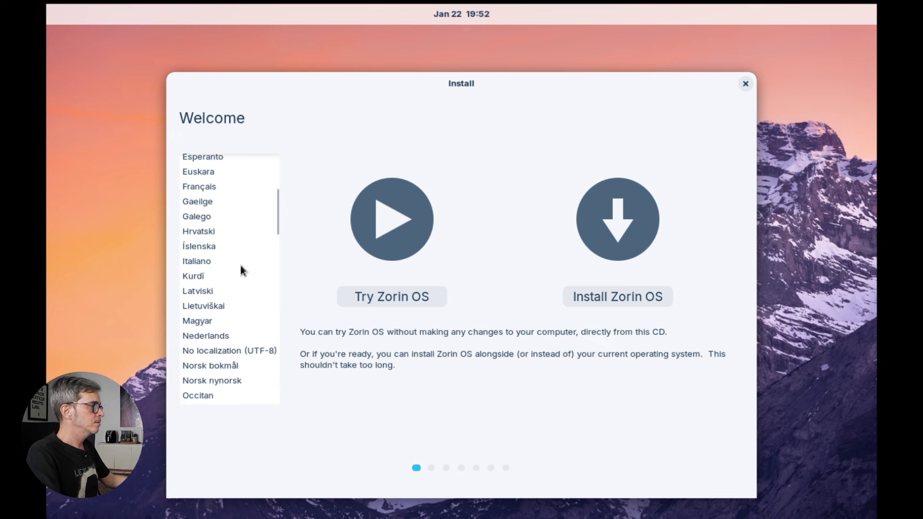
scroll(241, 267, down, 5)
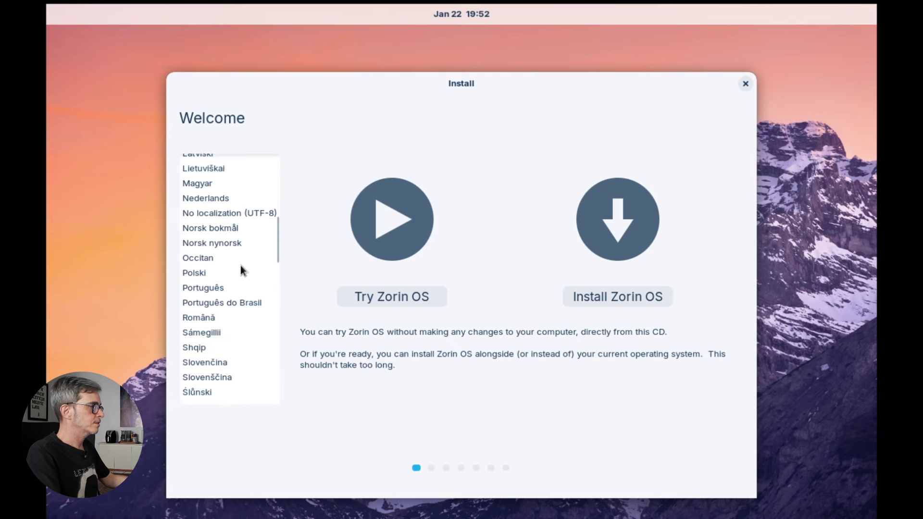
click(230, 303)
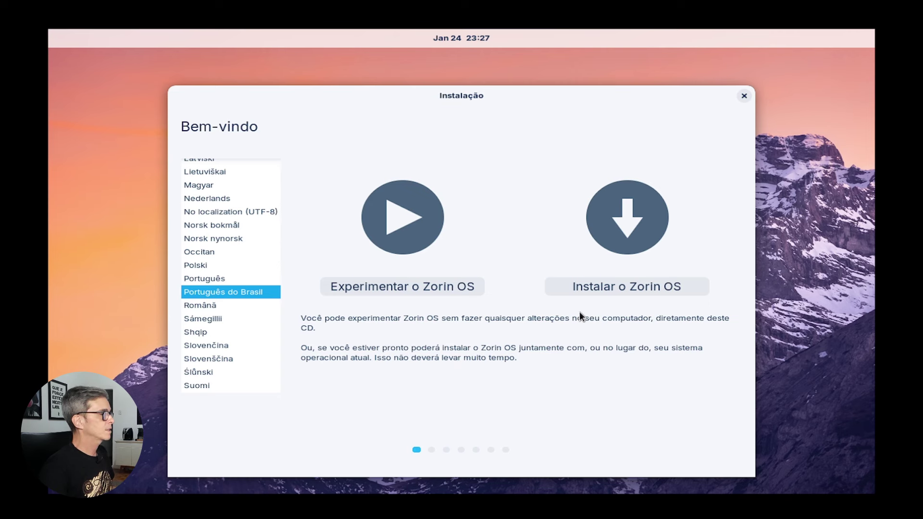
click(610, 283)
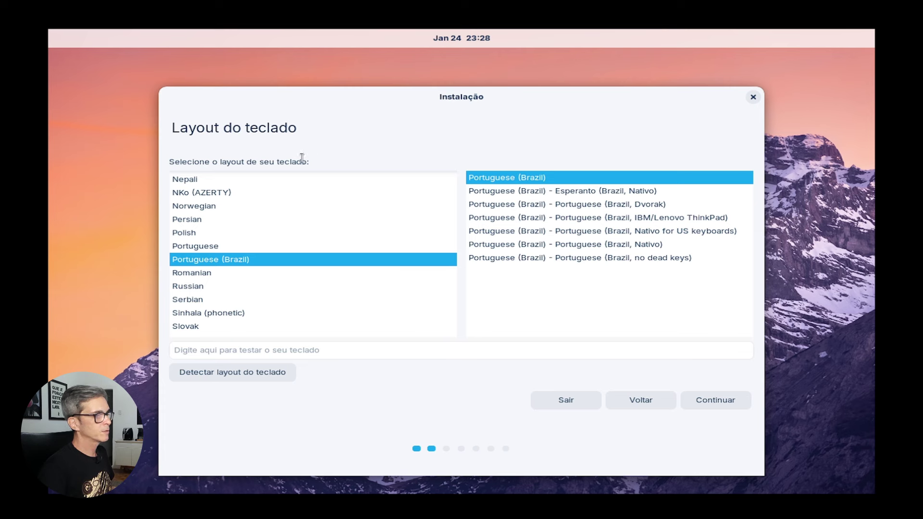
Step: Accept the Portuguese (Brazil) keyboard layout and continue with updates and third-party programs enabled and the census opt-out unchecked
click(706, 399)
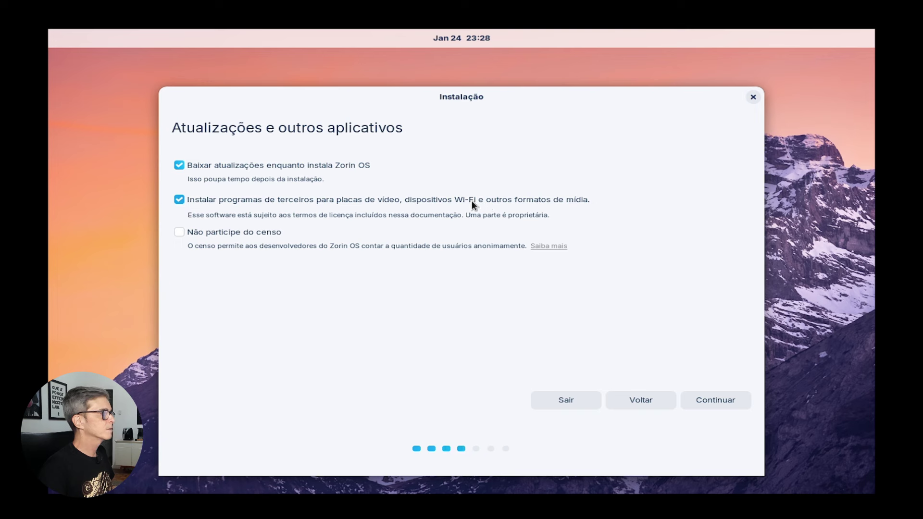
click(178, 232)
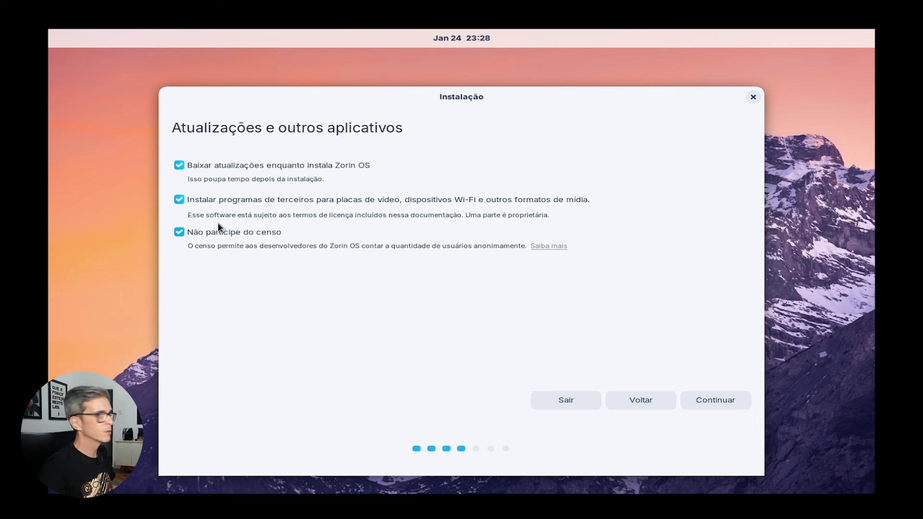
click(182, 232)
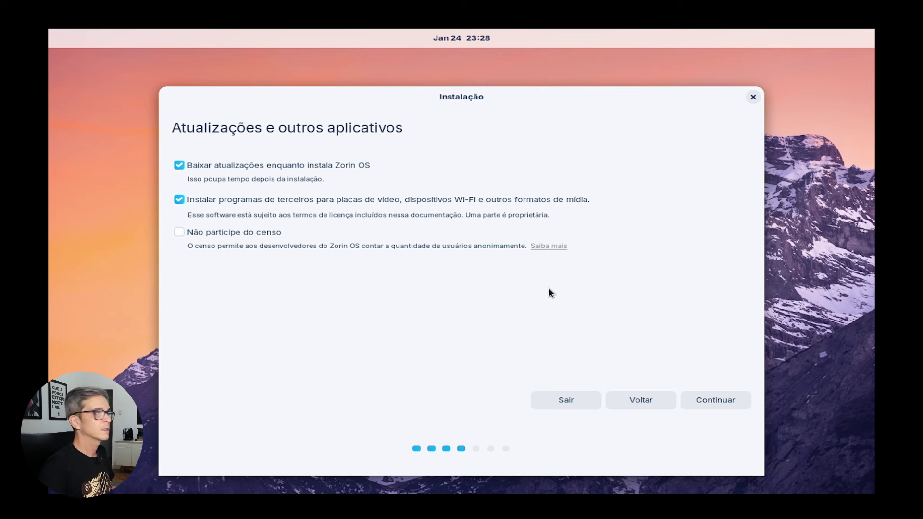
click(712, 399)
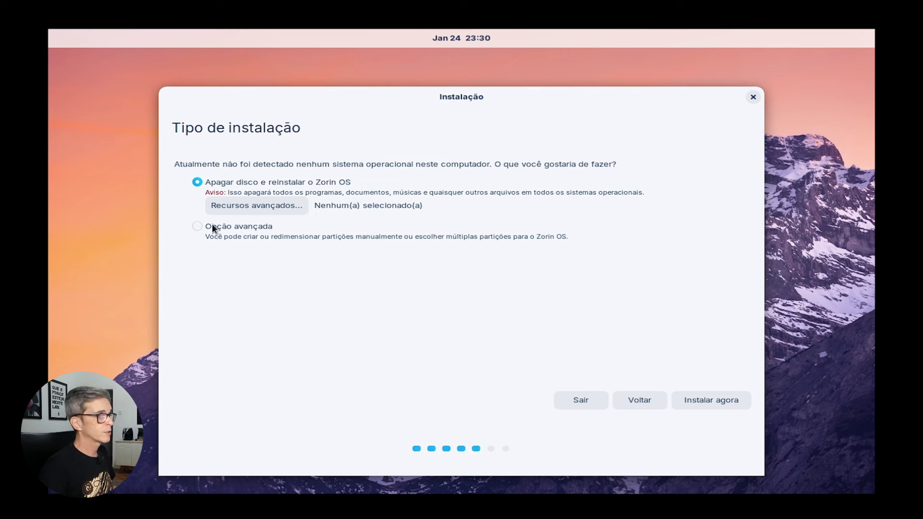
Step: Choose to erase the disk and reinstall Zorin OS, and confirm writing the partition changes to the disk
click(198, 226)
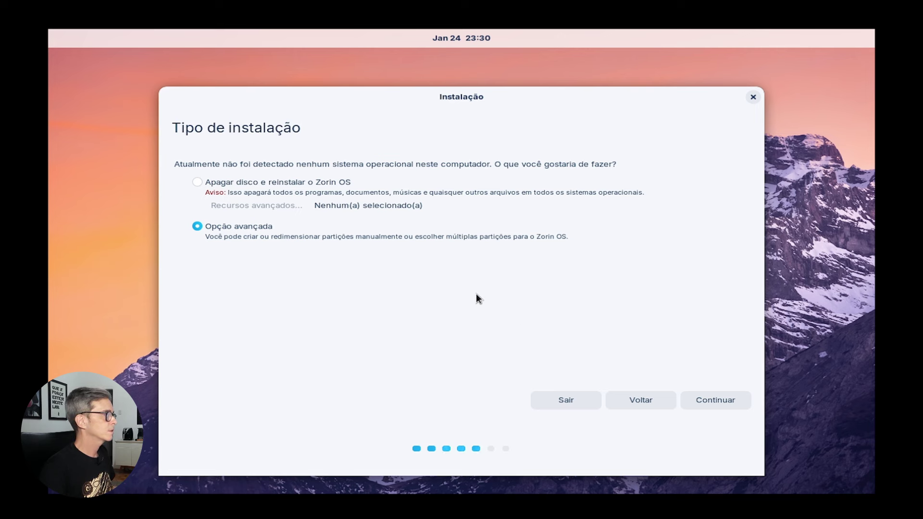
click(197, 182)
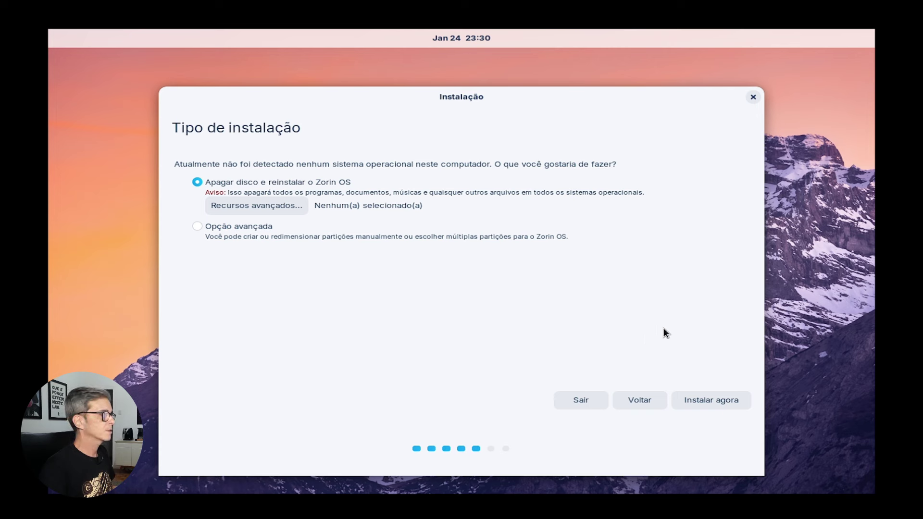
click(716, 400)
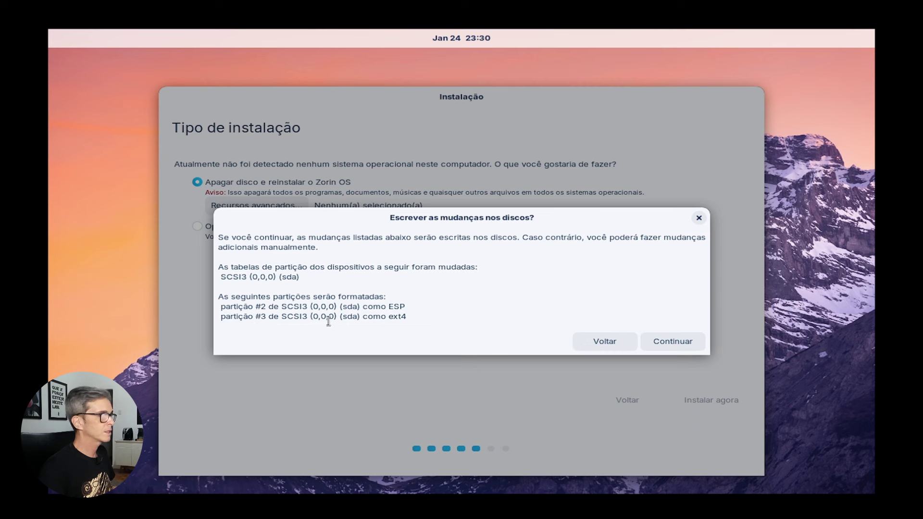
click(670, 343)
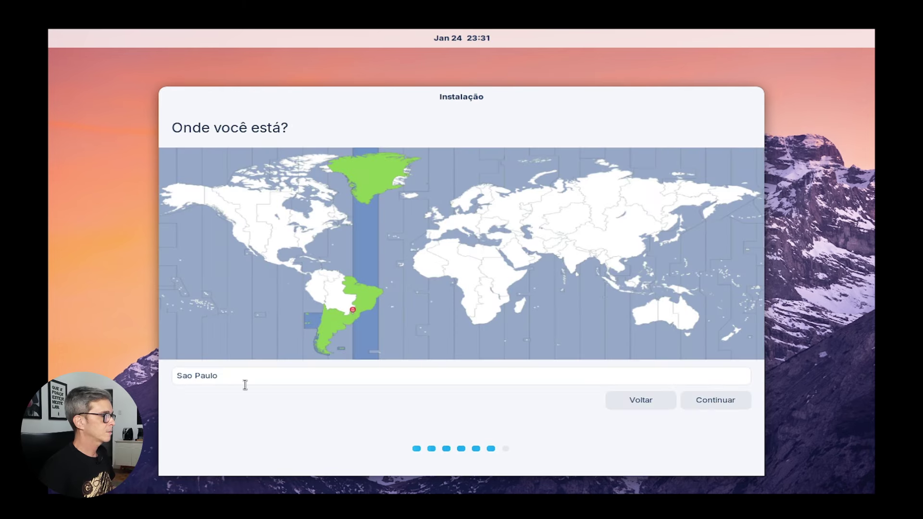
Step: Accept Sao Paulo as the location and enter Decodificandoti as the account's name
click(713, 402)
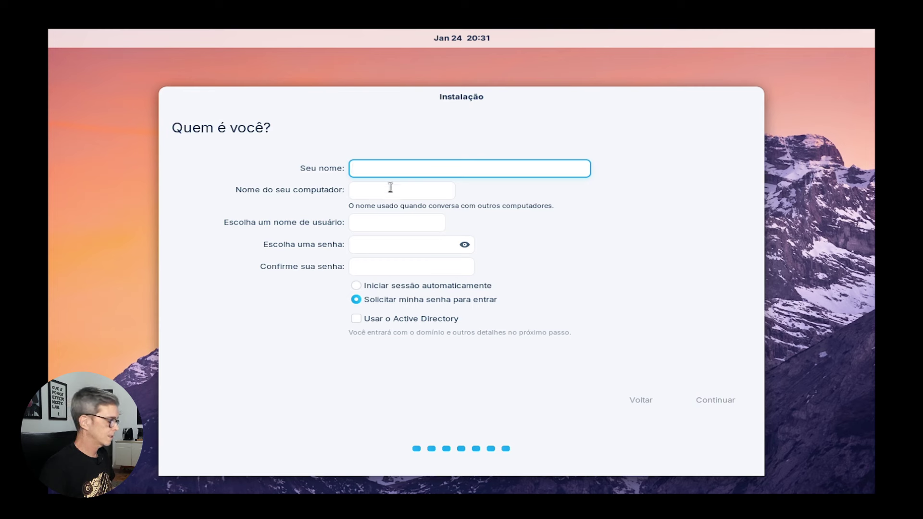
text(Decodificandoti)
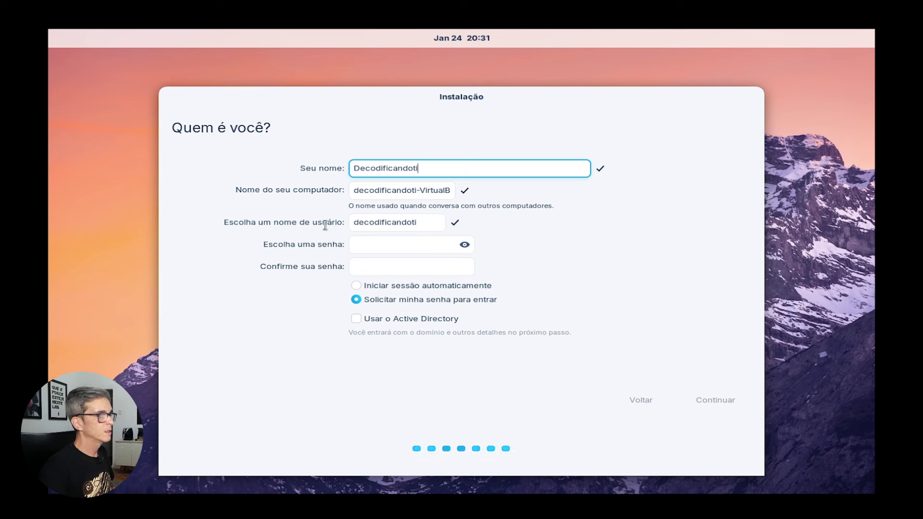
Step: Set the account to log in automatically, leaving Active Directory disabled
click(383, 242)
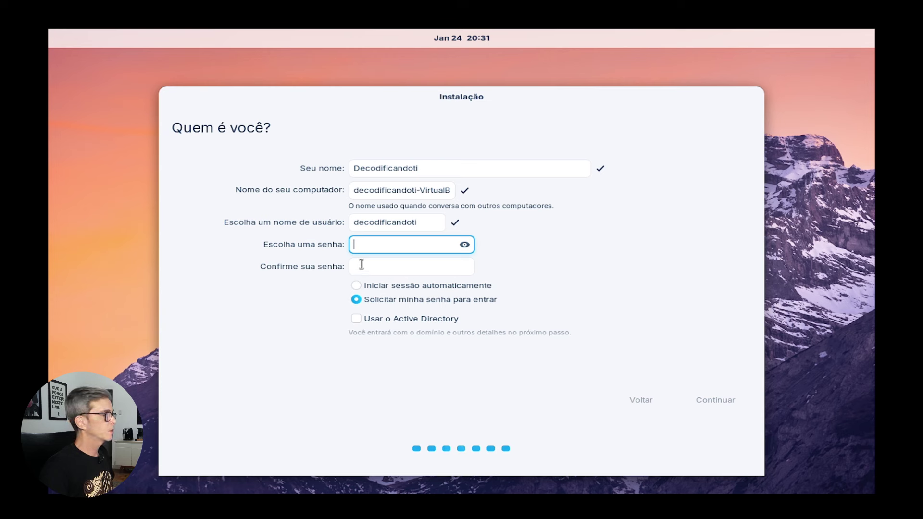
click(355, 285)
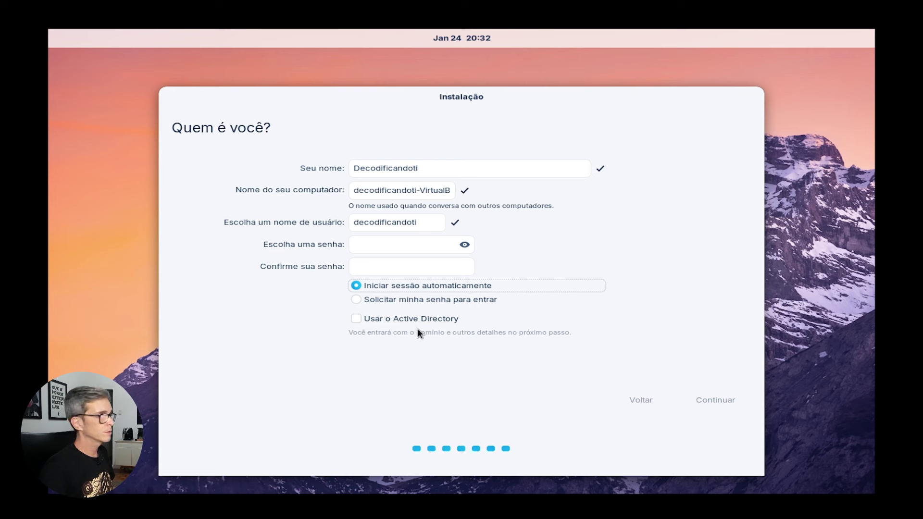
click(354, 318)
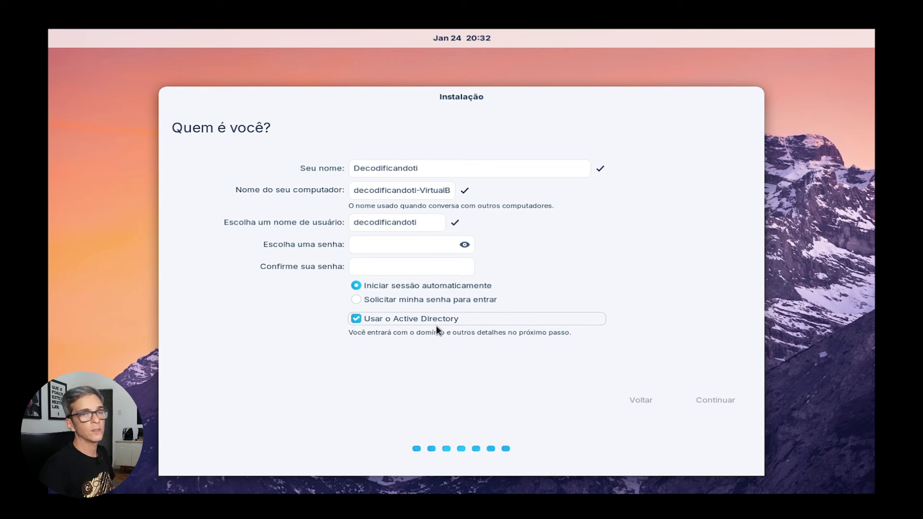
click(356, 320)
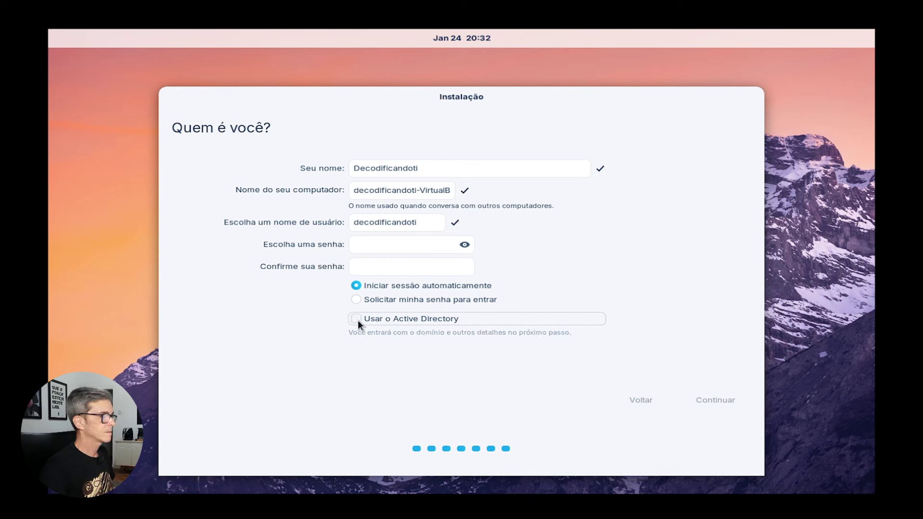
Step: Enter and confirm the account password, and complete the installation by restarting the computer
click(393, 247)
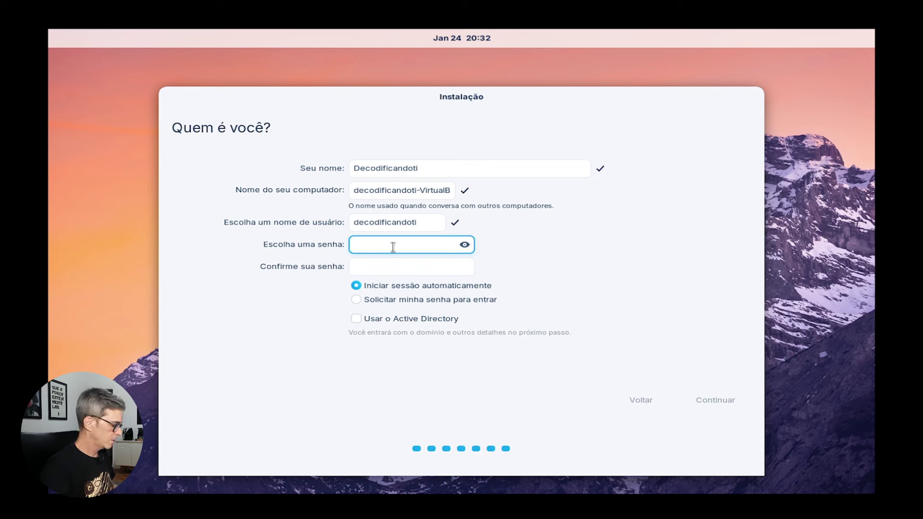
text(*********)
key(Tab)
text(*********)
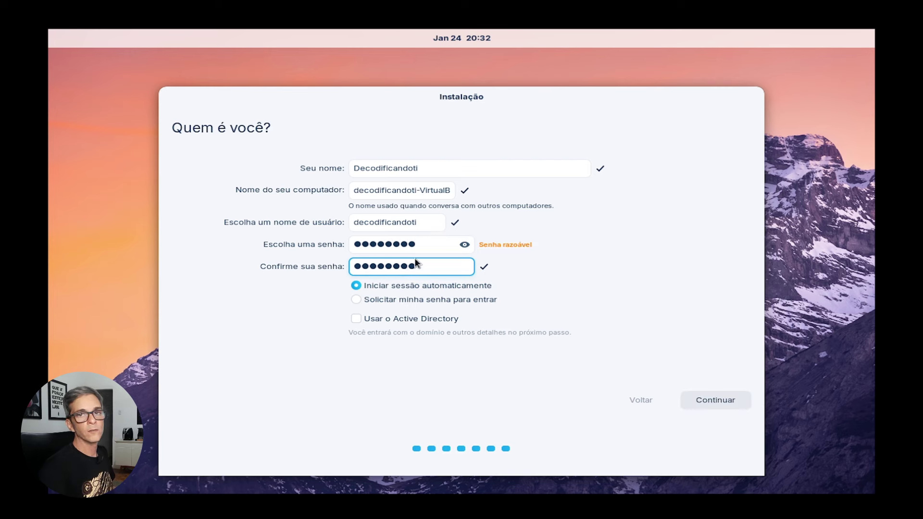
click(711, 395)
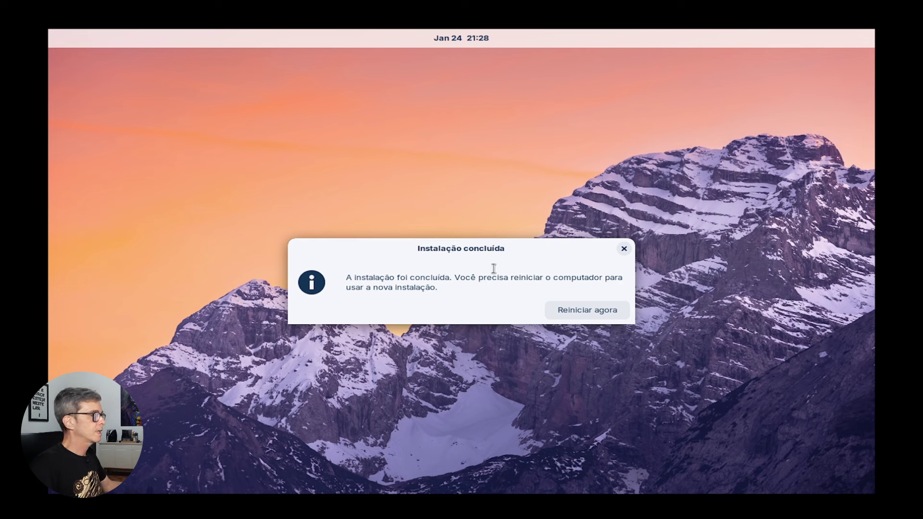
click(584, 316)
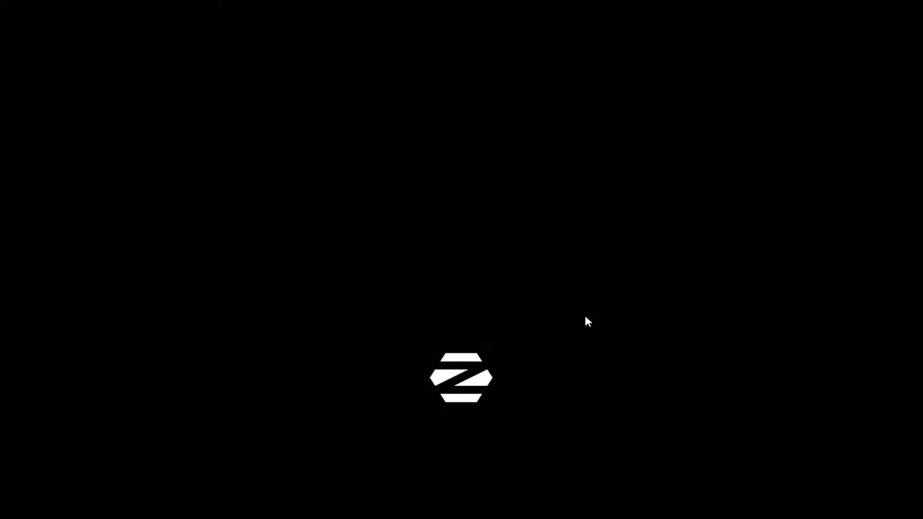
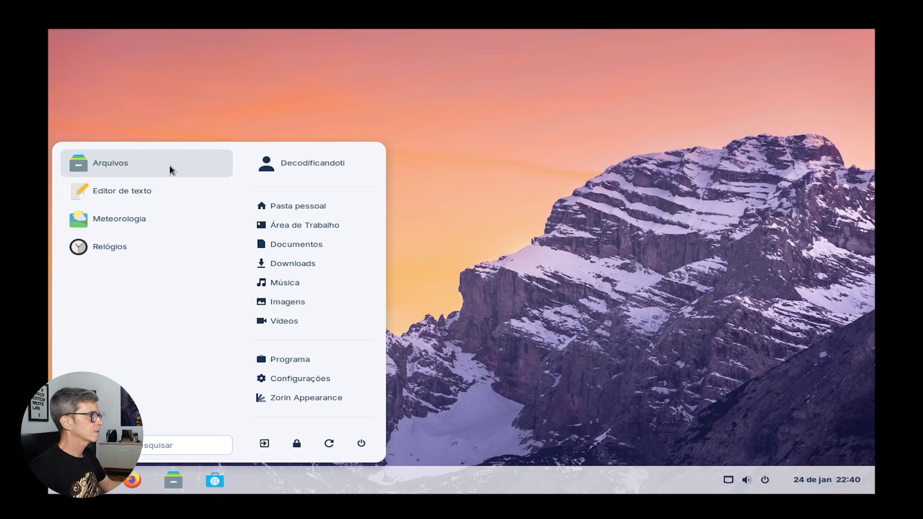
Step: Open the Arquivos file manager to view the home folder's contents, and close it
click(127, 163)
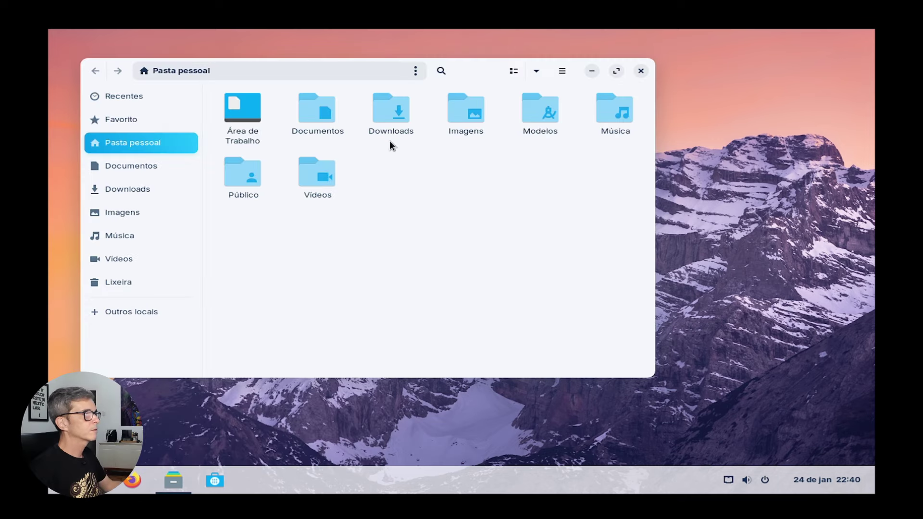
click(641, 71)
Step: Open Zorin Appearance from the system tools and apply the desktop layout with centred taskbar icons and a full-screen app grid
key(super)
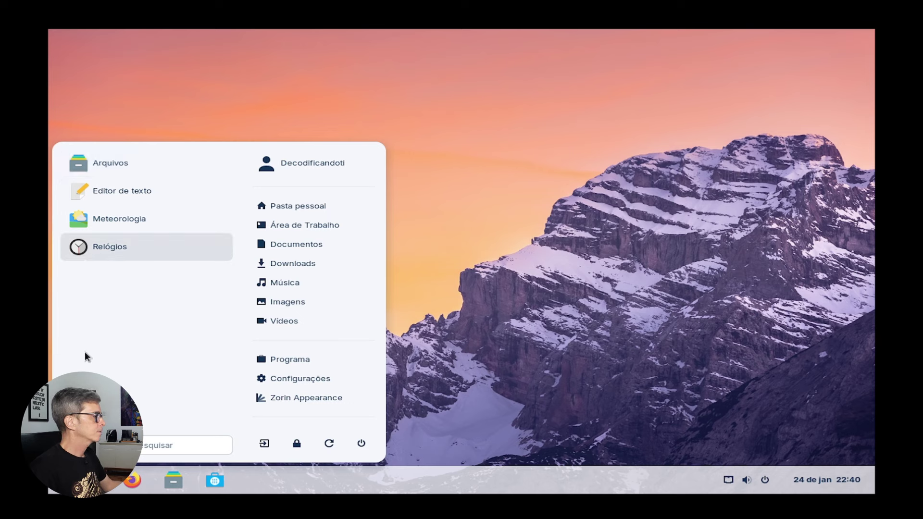
click(96, 414)
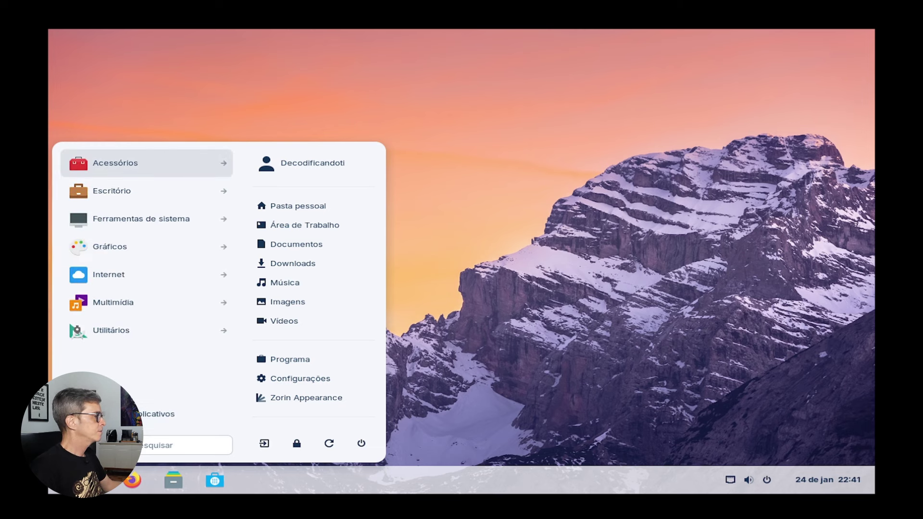
click(155, 218)
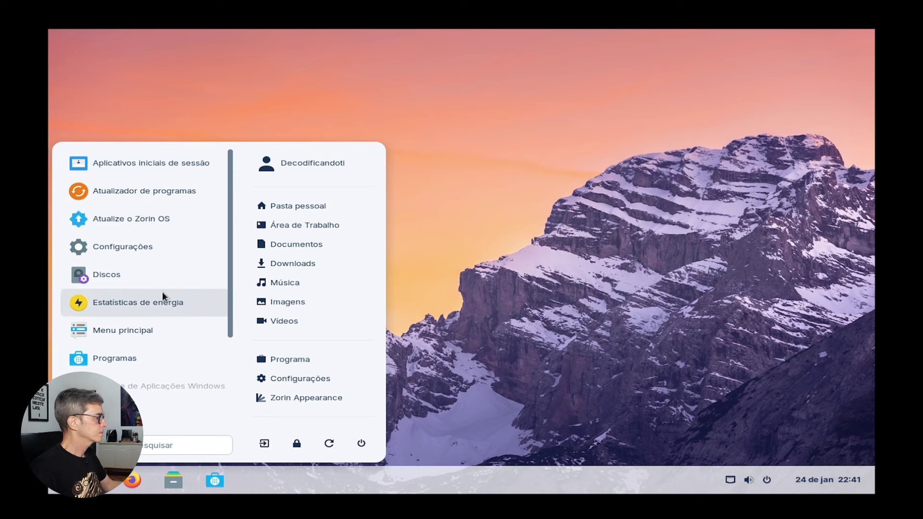
scroll(162, 291, down, 3)
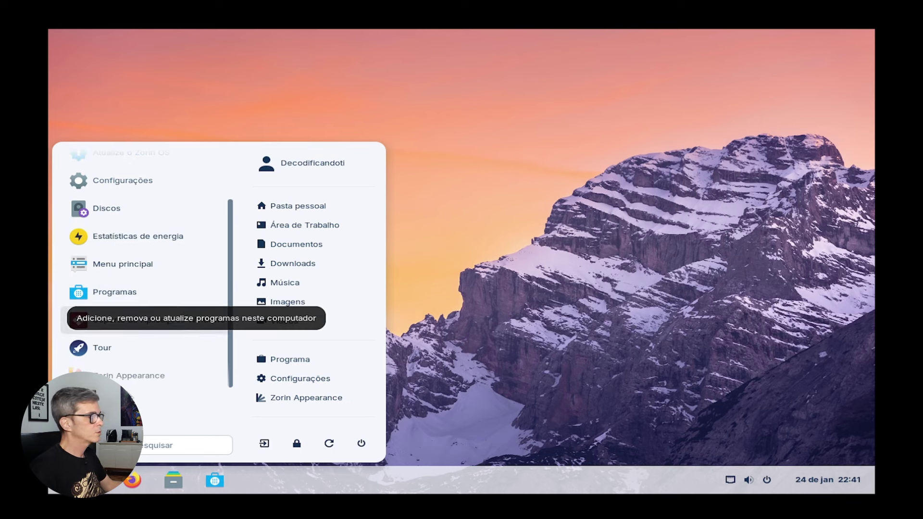
click(130, 375)
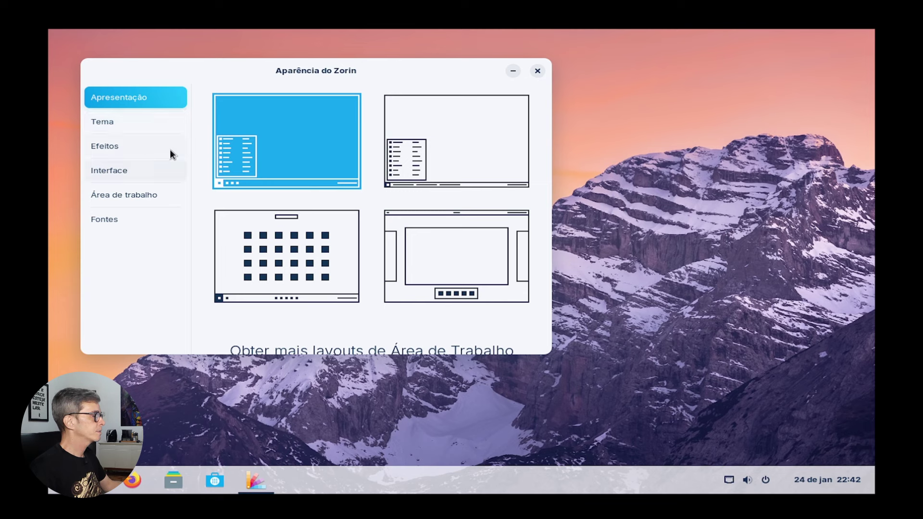
click(294, 261)
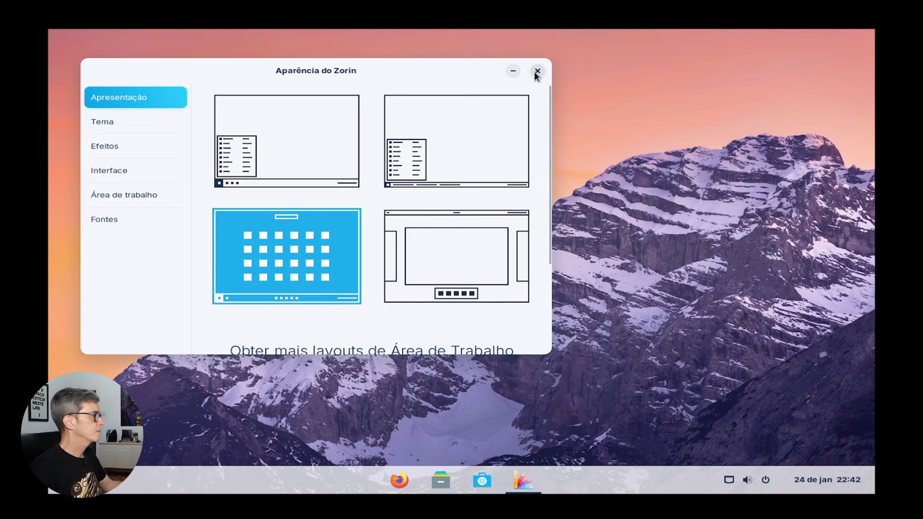
Step: View the theme settings, including the other theme options for applications, icons and shell
click(100, 123)
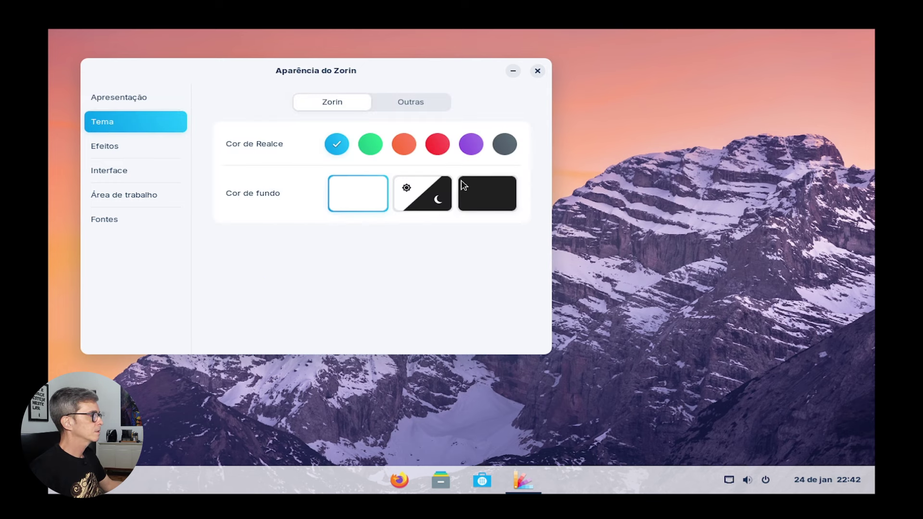
click(406, 107)
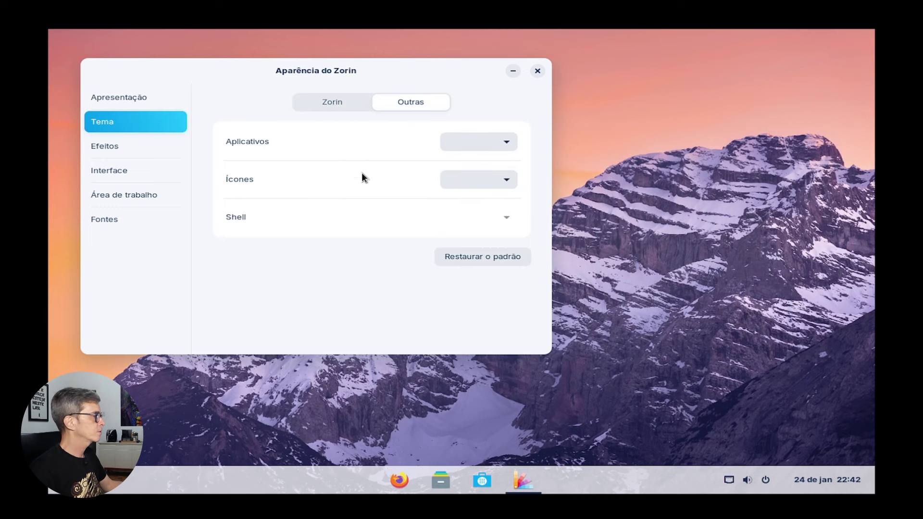
Step: Switch on the Modo Gelatina effect in the effects settings, and open the interface settings
click(111, 146)
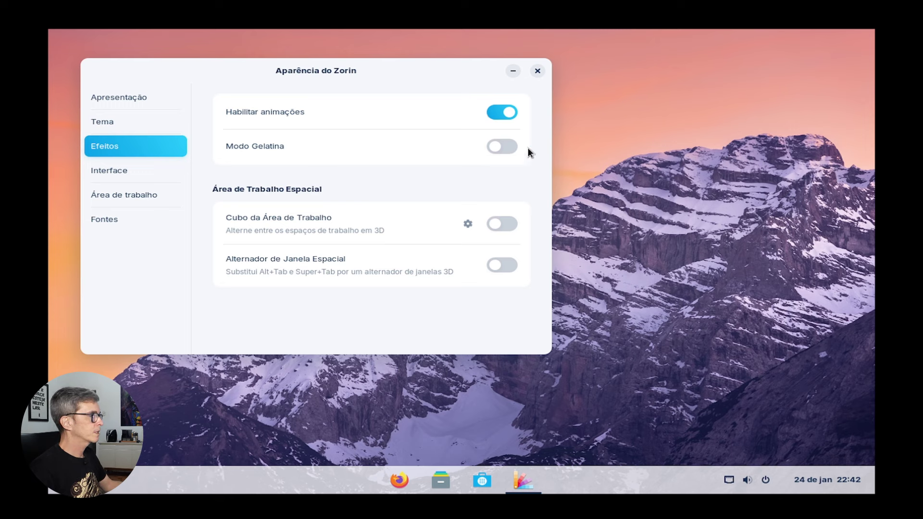
click(509, 145)
click(118, 171)
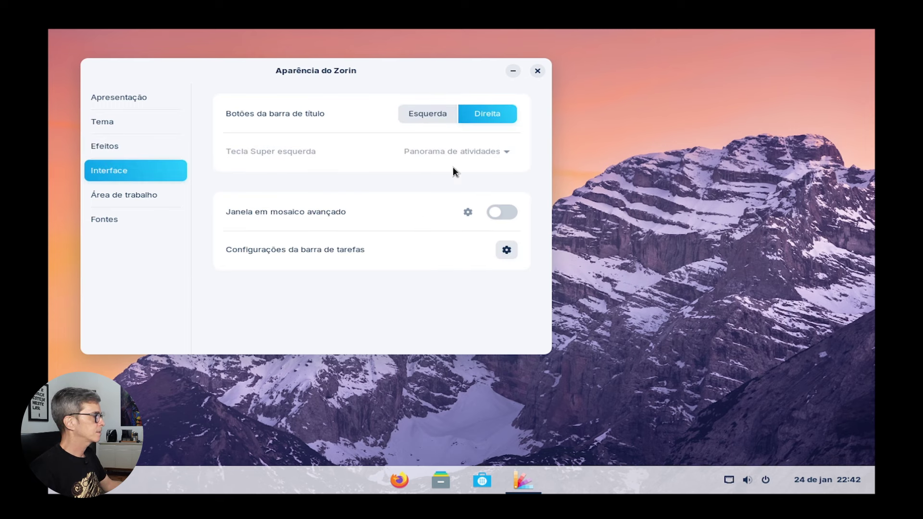
Step: Show the Pasta pessoal icon on the desktop, view the font settings, and close Zorin Appearance
click(104, 196)
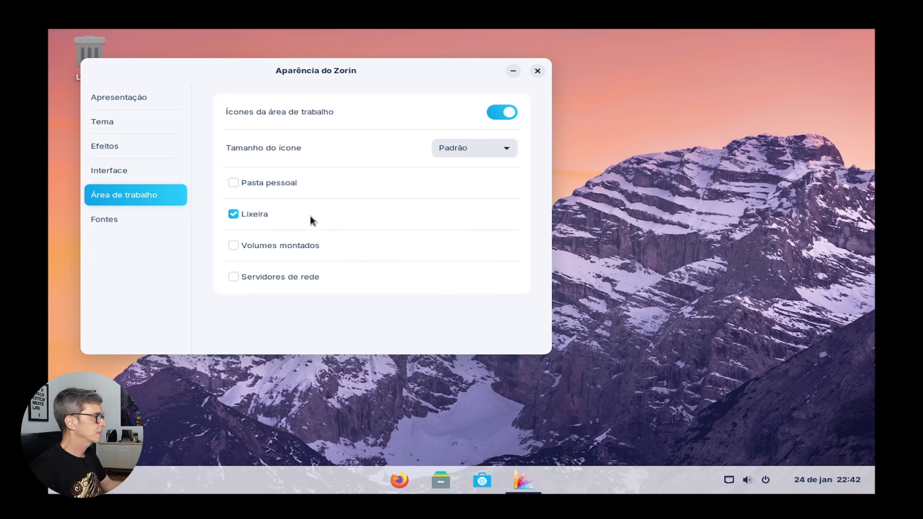
click(234, 183)
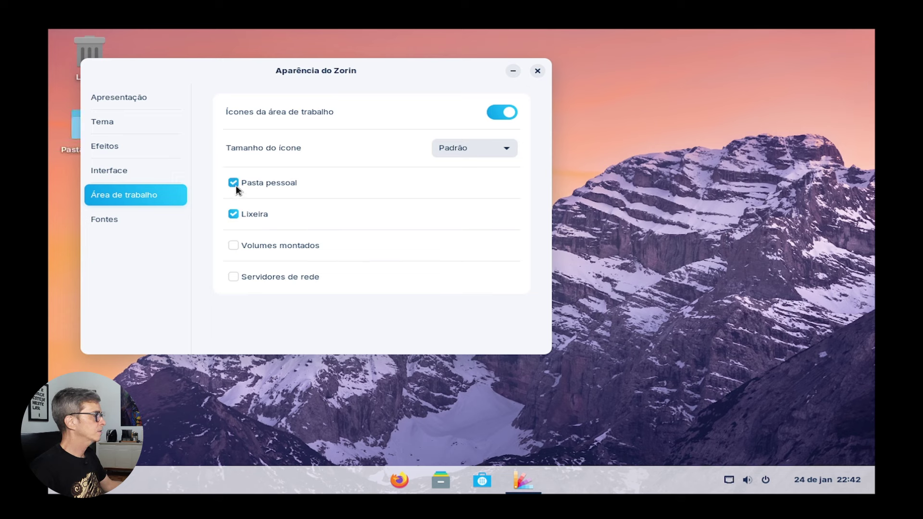
click(114, 219)
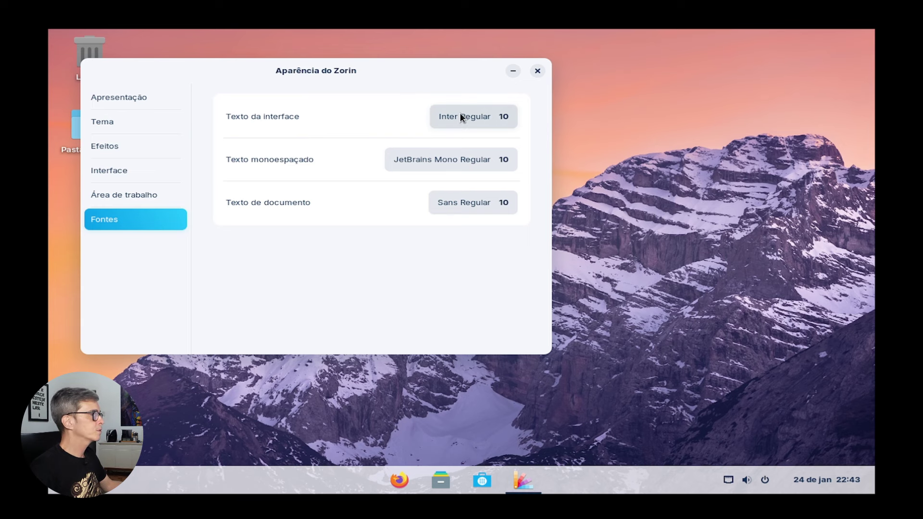
key(alt+F4)
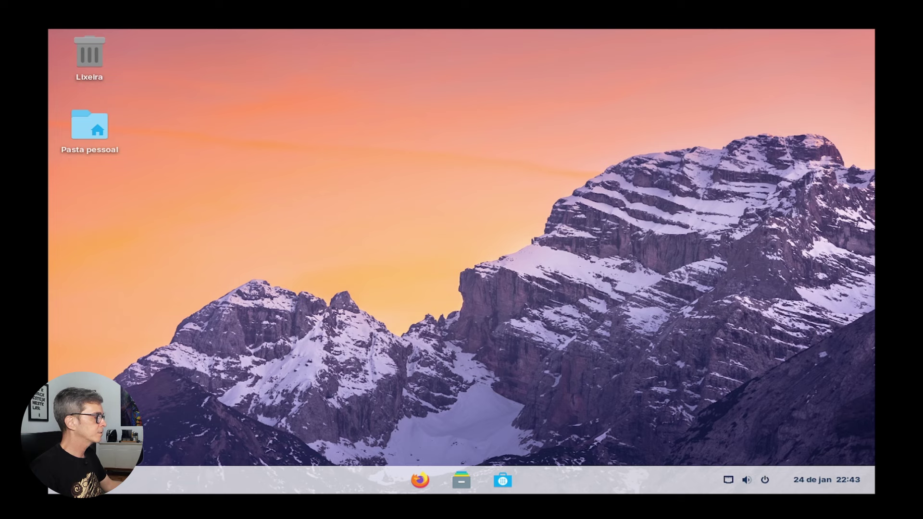
Step: Open the full-screen app grid and view the contents of the Utilitários folder
key(super)
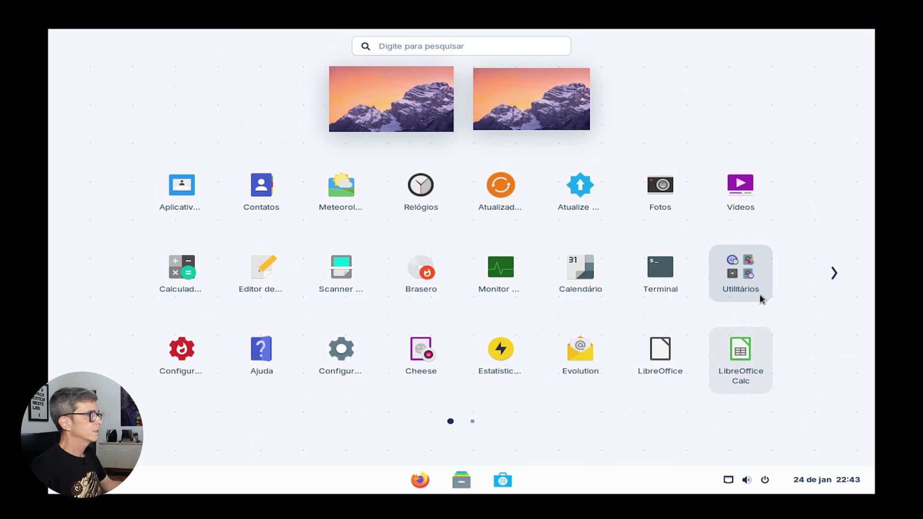
click(754, 270)
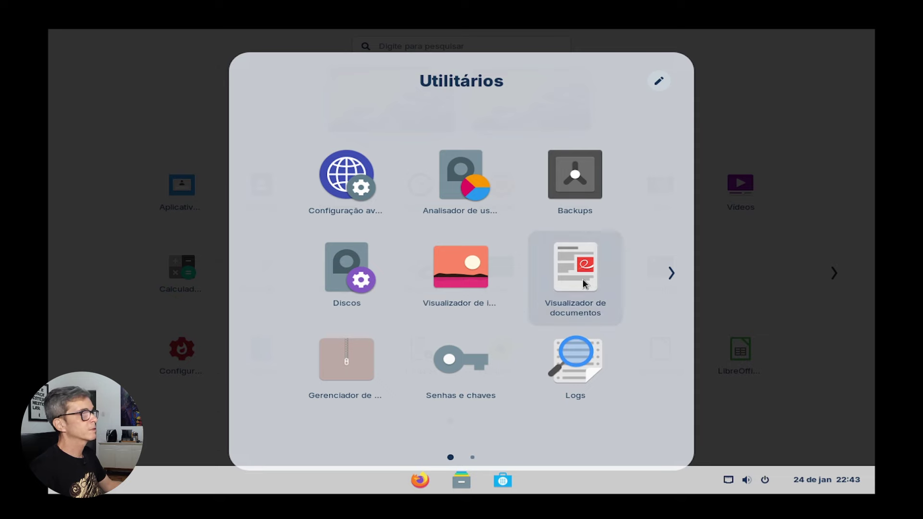
key(Escape)
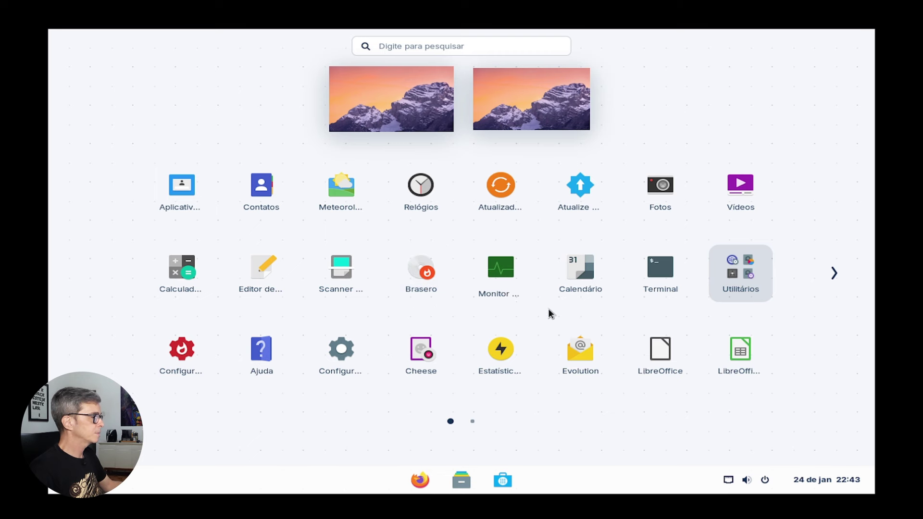
Step: Open Zorin Connect to view its introduction, close it, and postpone the offered software updates
scroll(379, 214, down, 1)
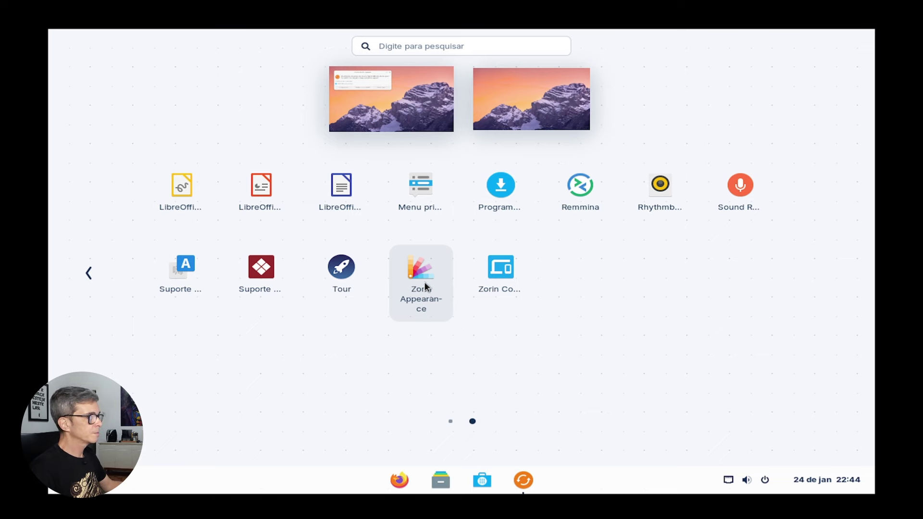
click(512, 287)
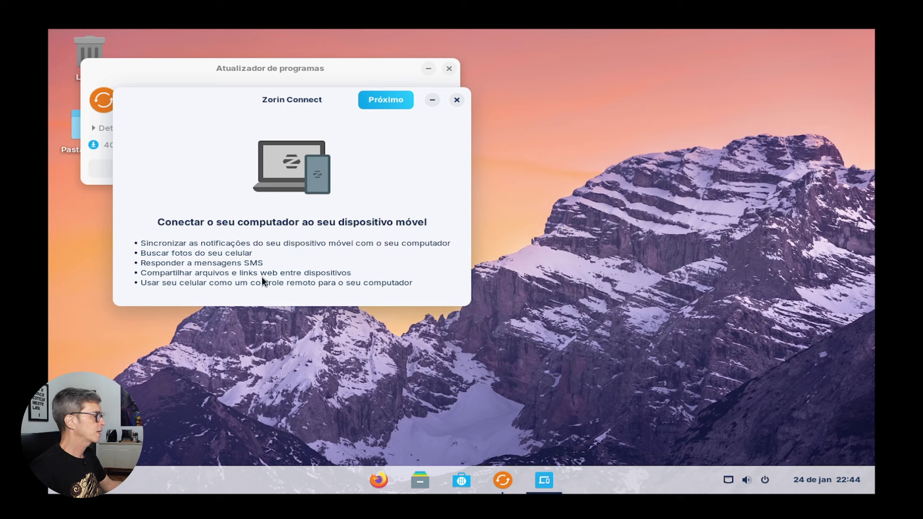
key(alt+F4)
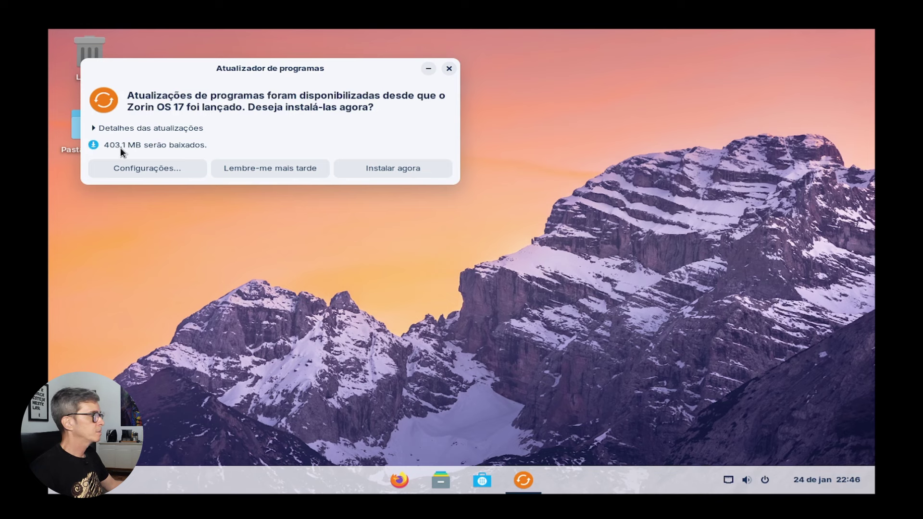
click(279, 170)
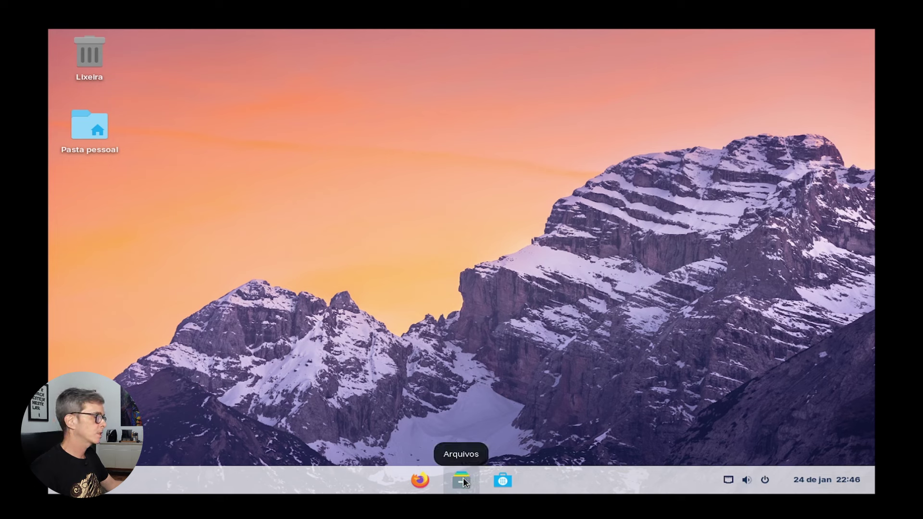
Step: Open the Programas software store and examine its featured apps and categories, installed apps and updates
click(504, 481)
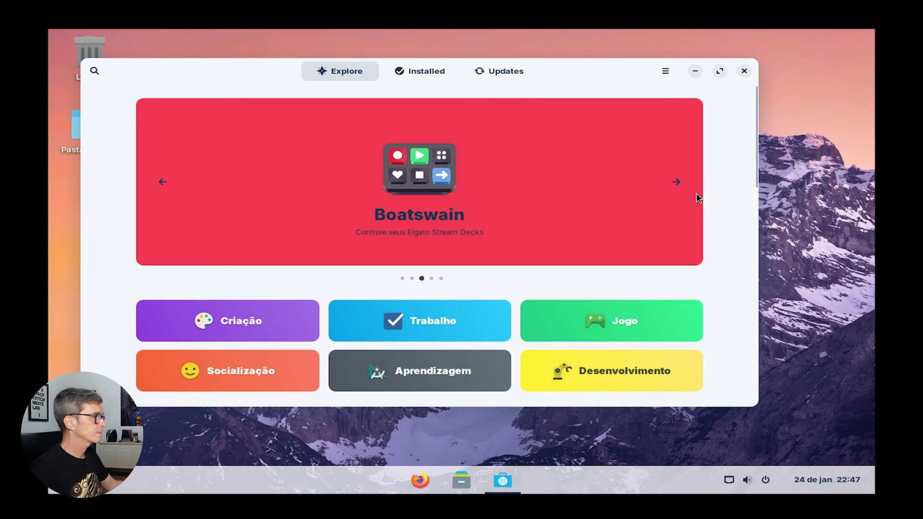
scroll(483, 137, down, 1)
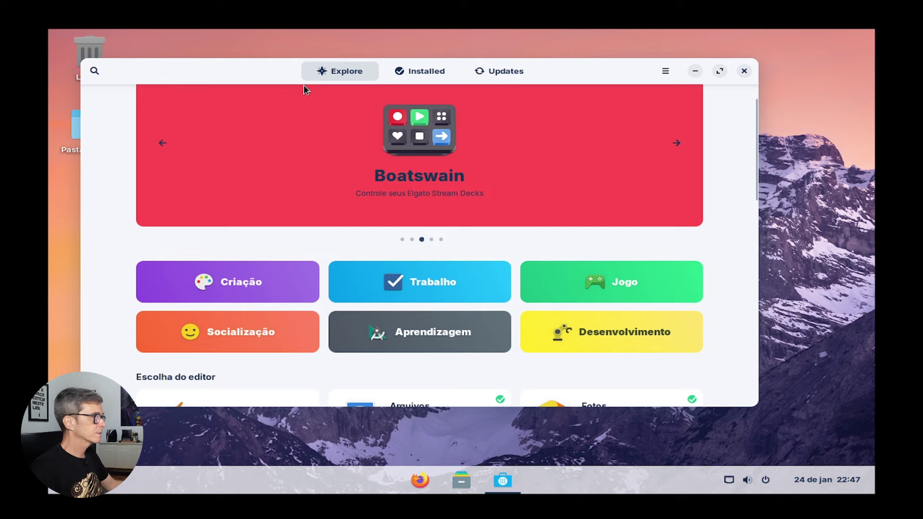
scroll(262, 191, down, 2)
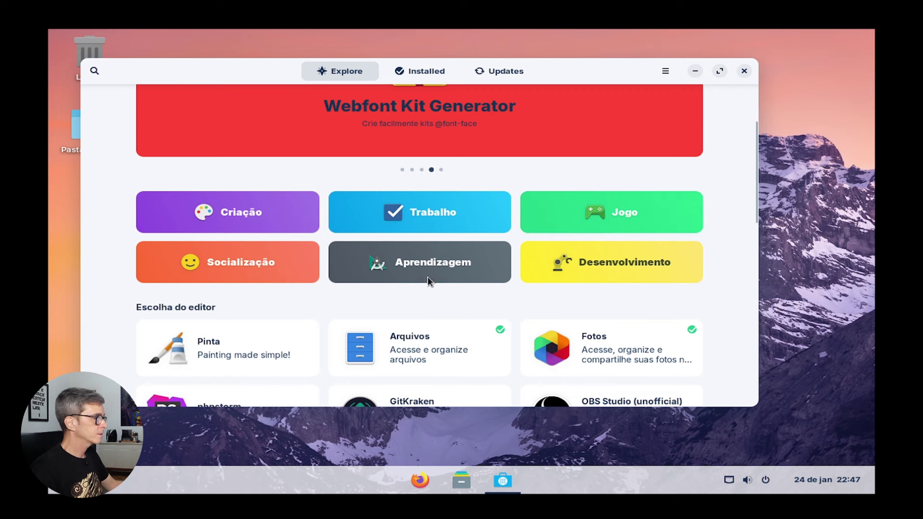
scroll(391, 276, down, 5)
scroll(390, 276, down, 4)
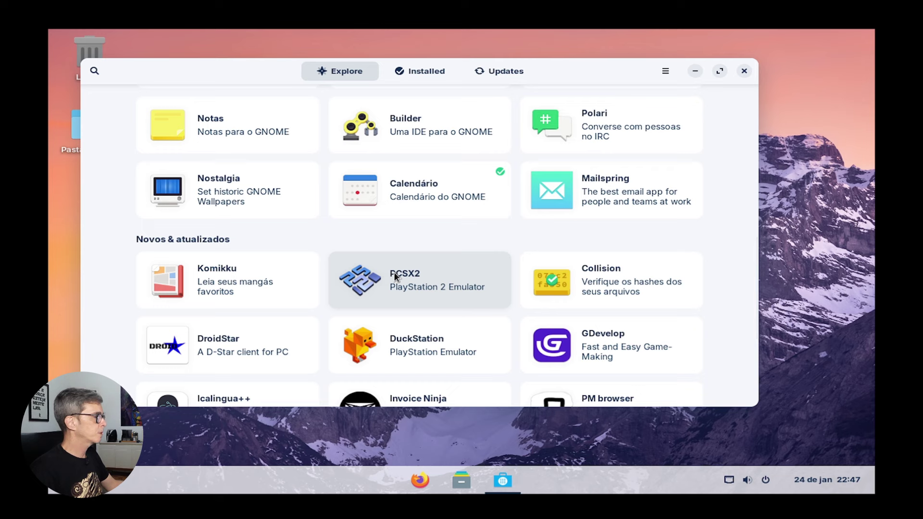
scroll(394, 275, down, 1)
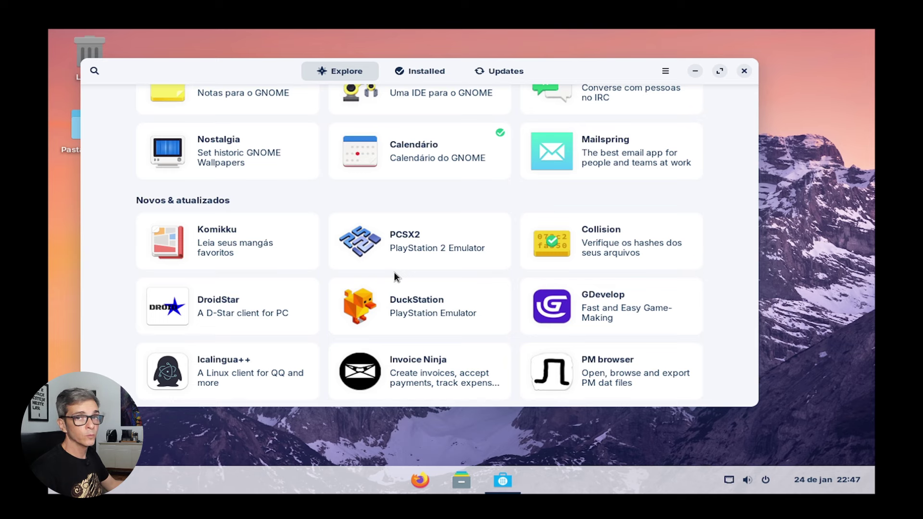
click(420, 72)
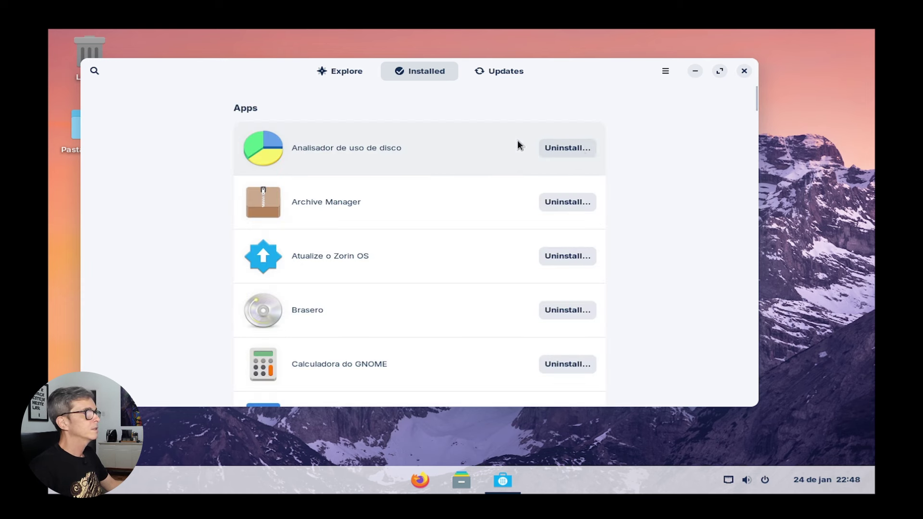
click(491, 77)
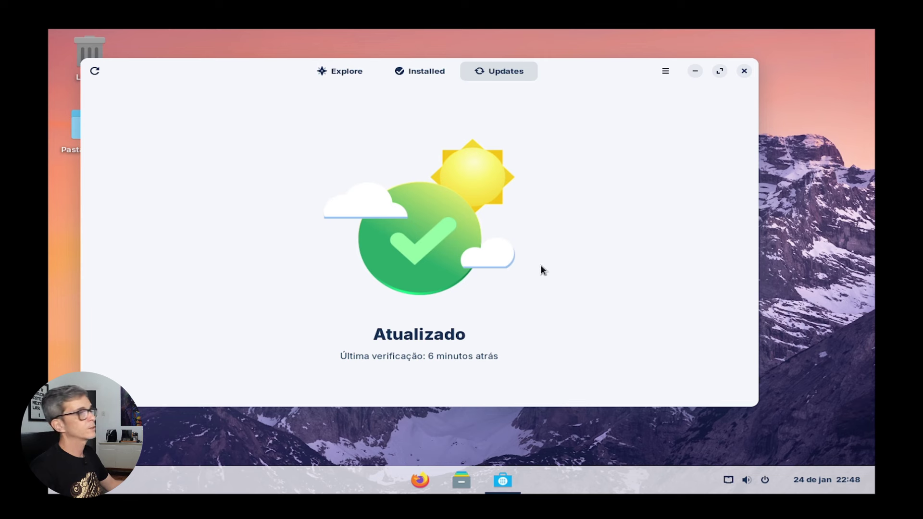
Step: Open the software repositories settings, view the other sources, updates, authentication and additional drivers, and close them
click(667, 72)
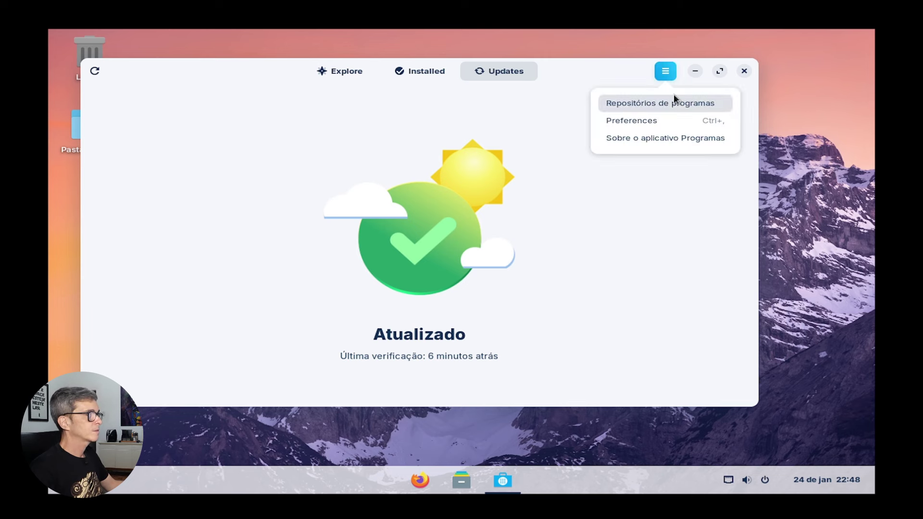
click(661, 102)
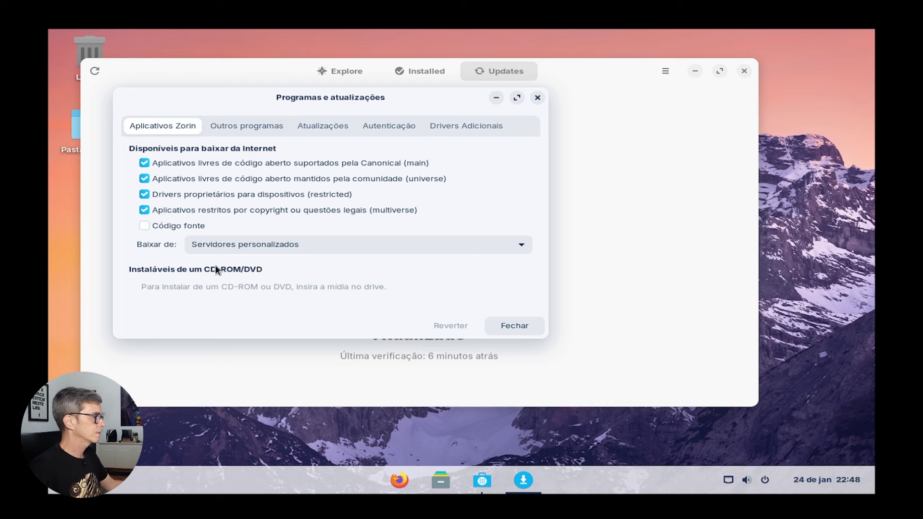
click(249, 128)
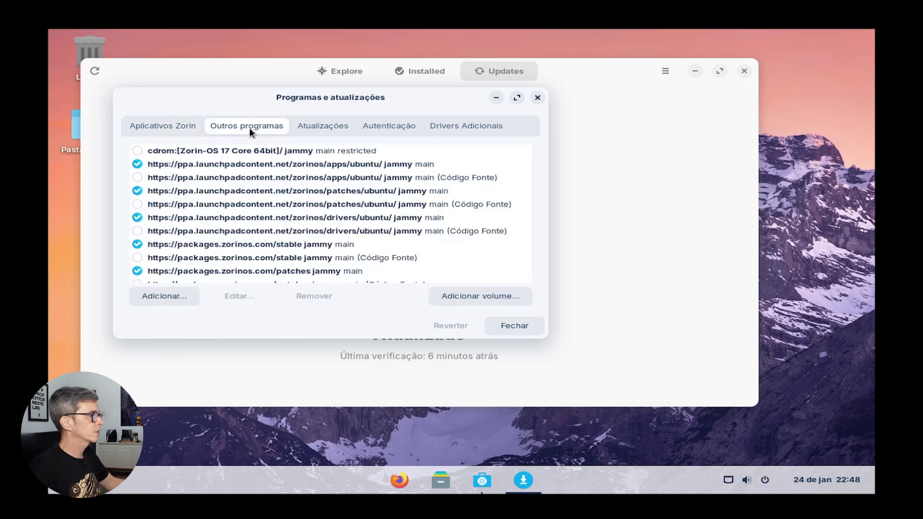
click(320, 129)
click(391, 126)
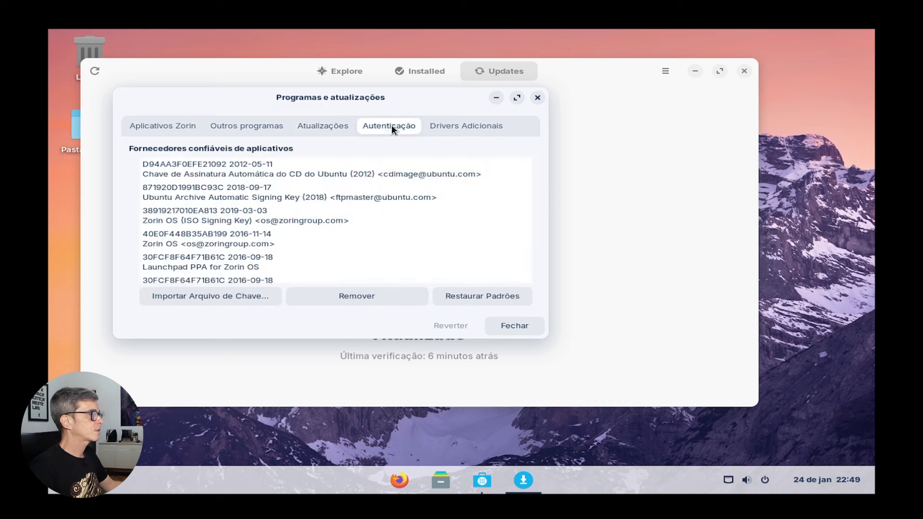
click(462, 129)
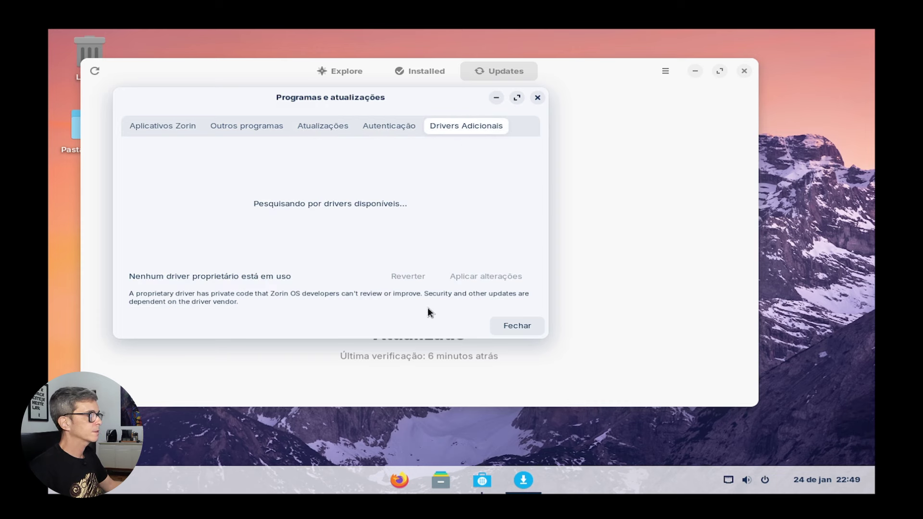
click(513, 326)
Step: View the version information of the Programas software store, and quit the store
key(F10)
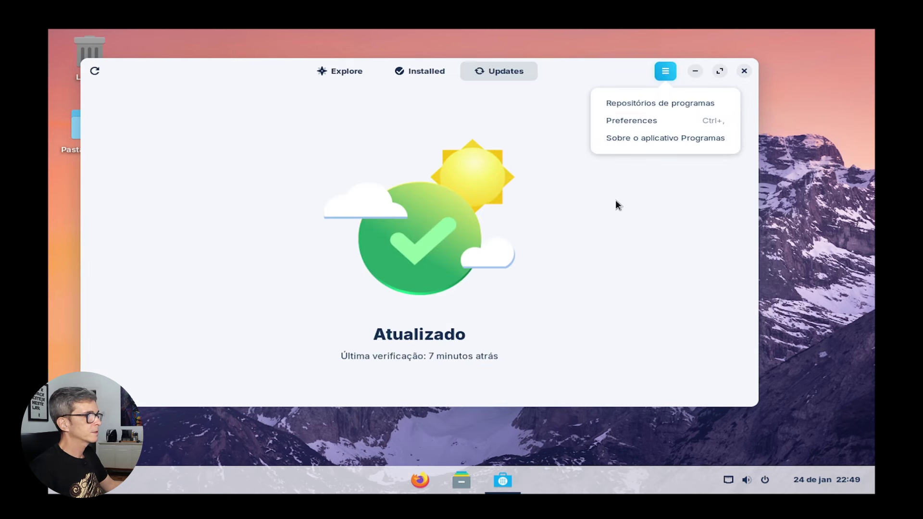
click(662, 137)
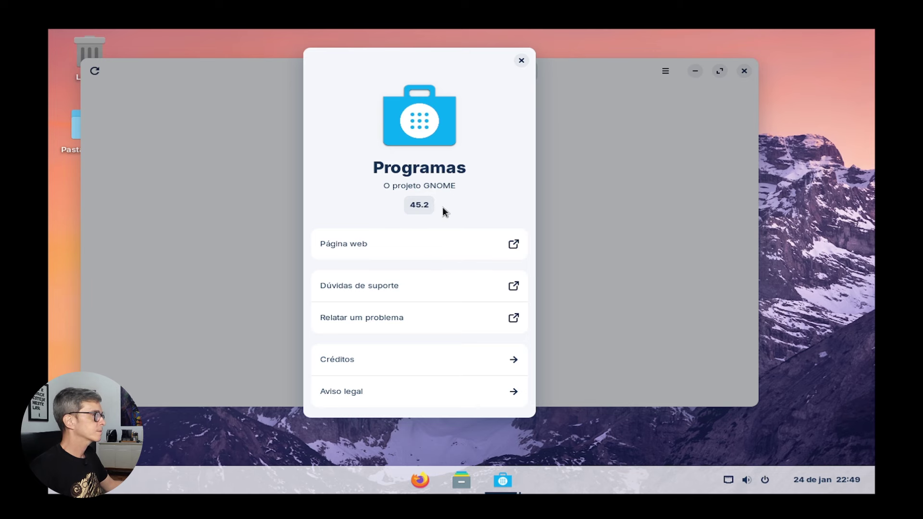
key(ctrl+q)
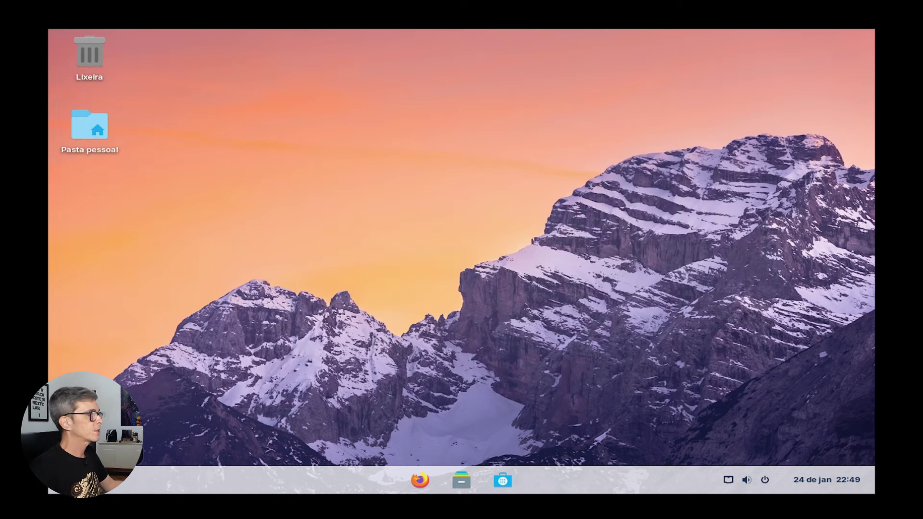
Step: Open the Windows App Support page from the app grid, read its full description, and close it
key(super)
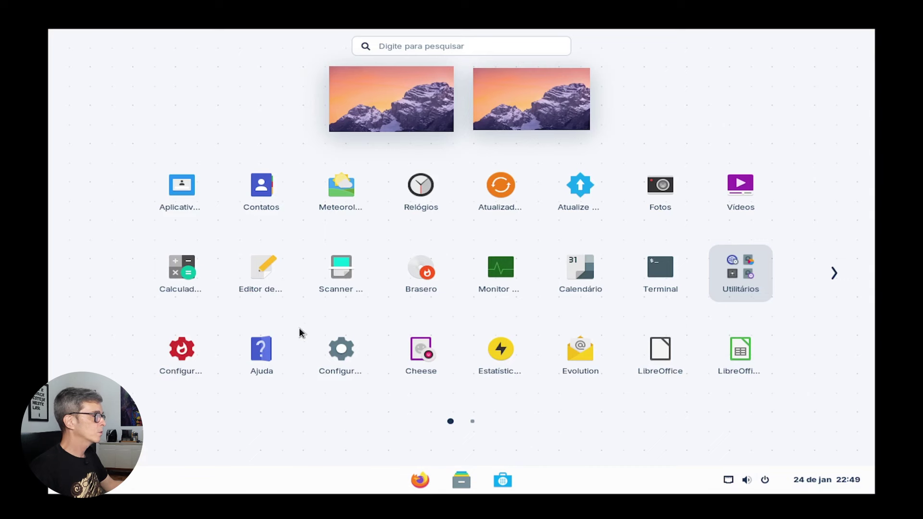
click(834, 273)
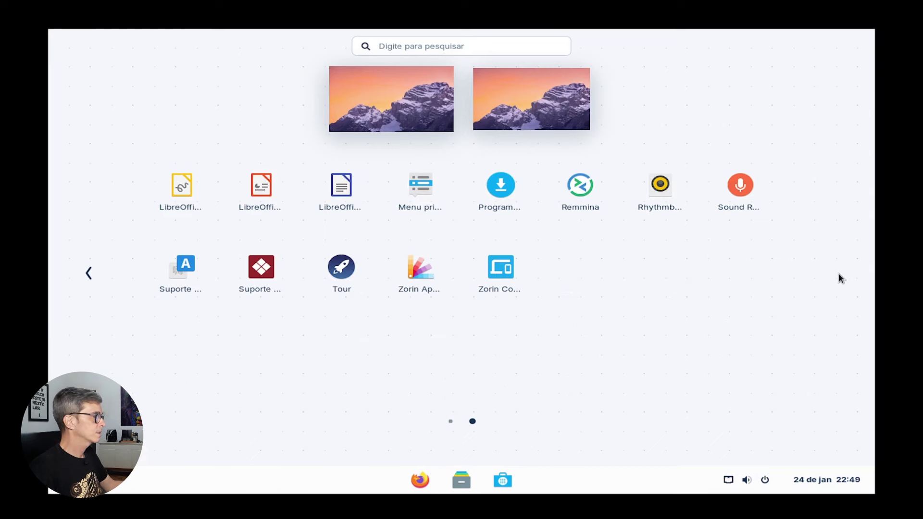
click(255, 275)
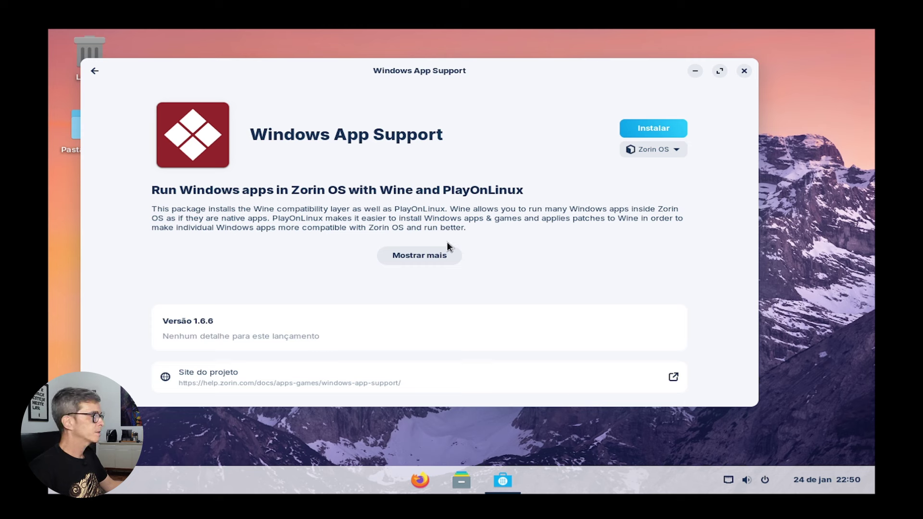
click(422, 255)
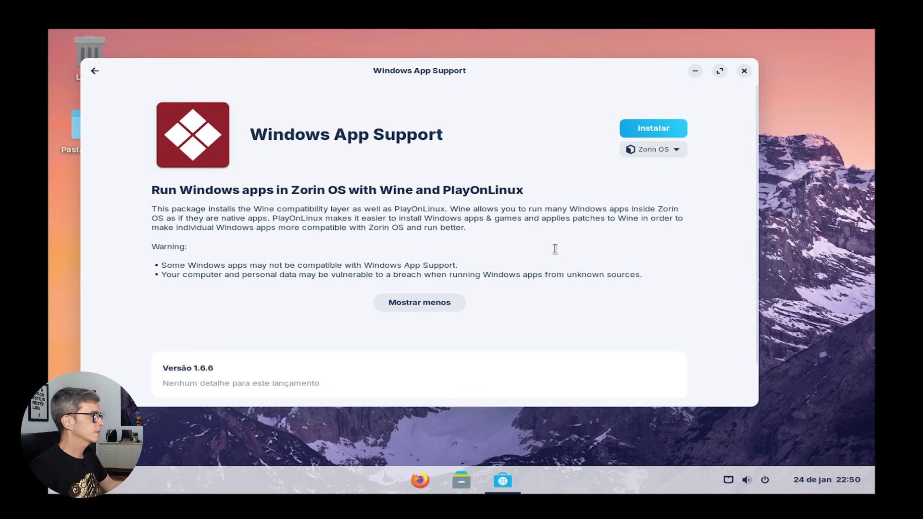
scroll(547, 276, down, 2)
scroll(548, 279, up, 2)
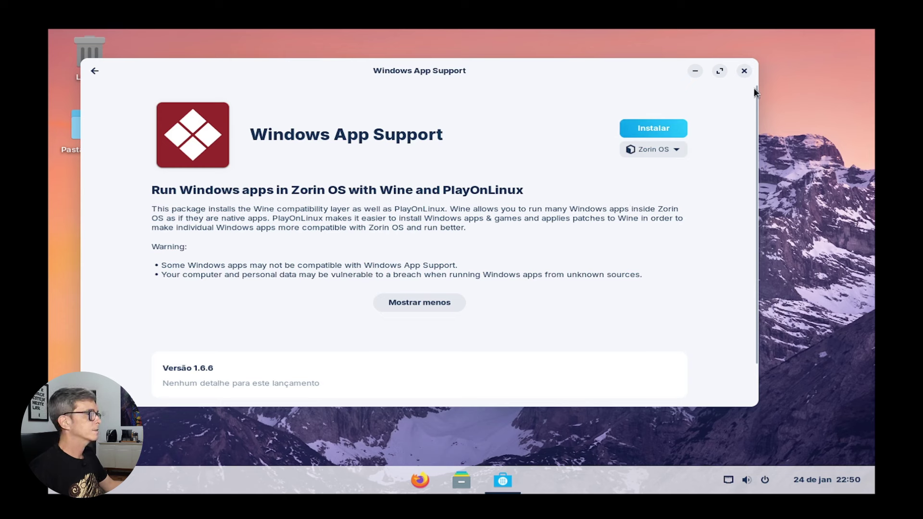
click(743, 71)
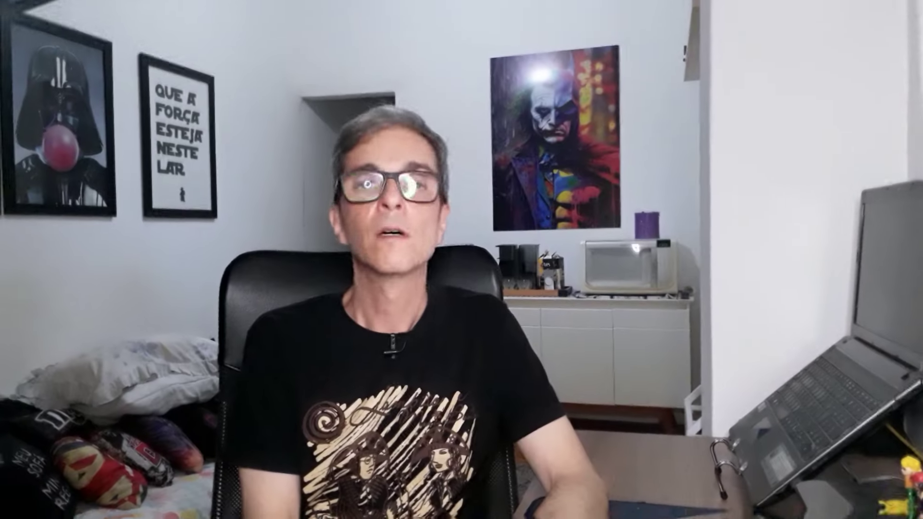